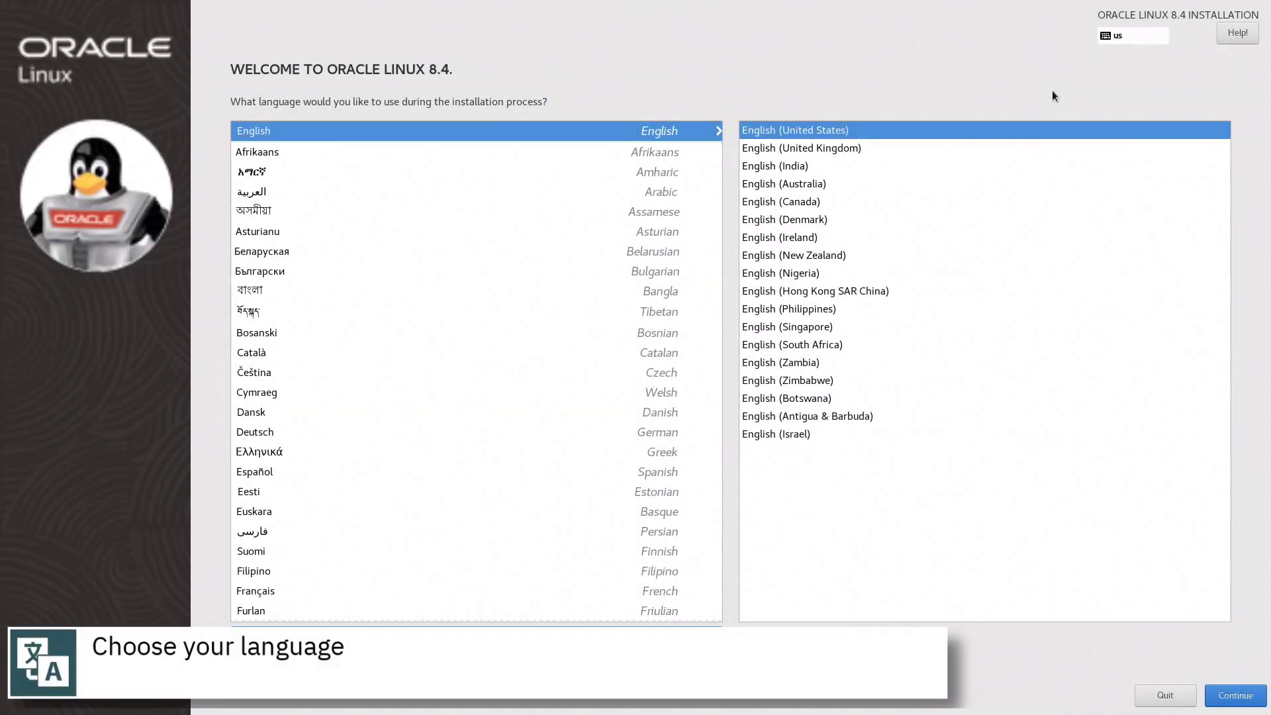
Choose English (United Kingdom) as the installer language and continue to the summary.
click(1027, 147)
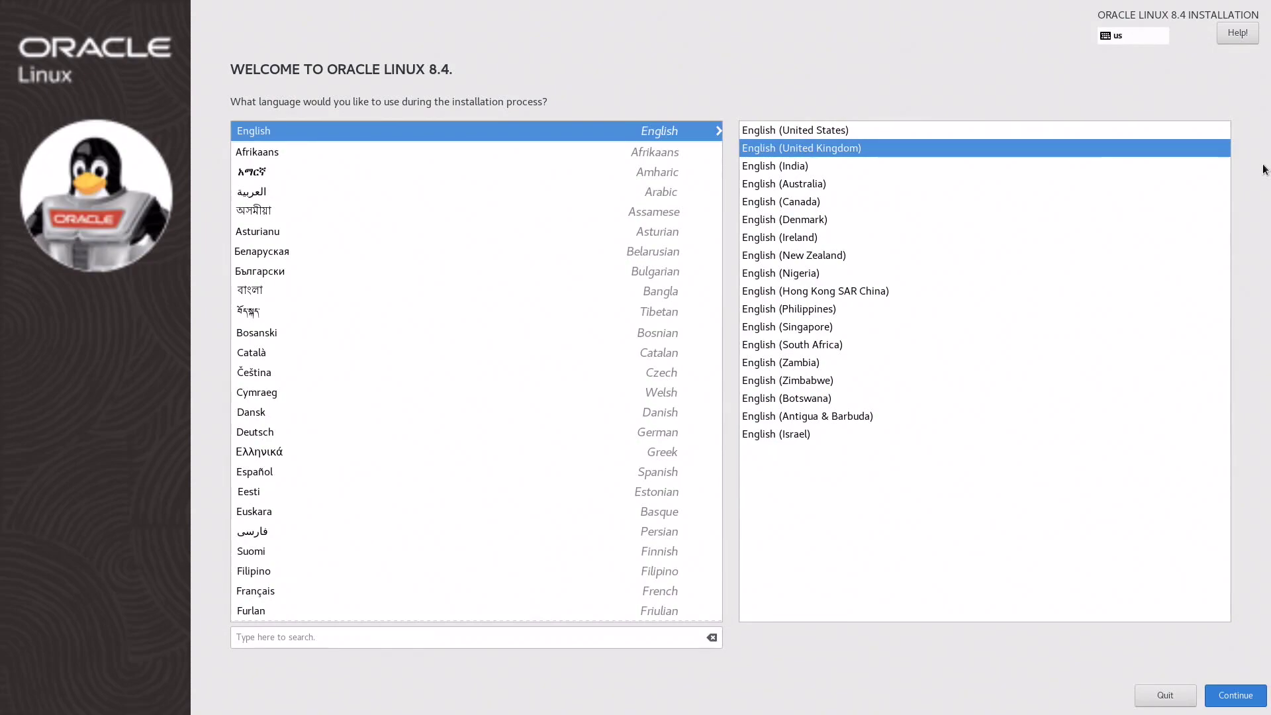
key(Return)
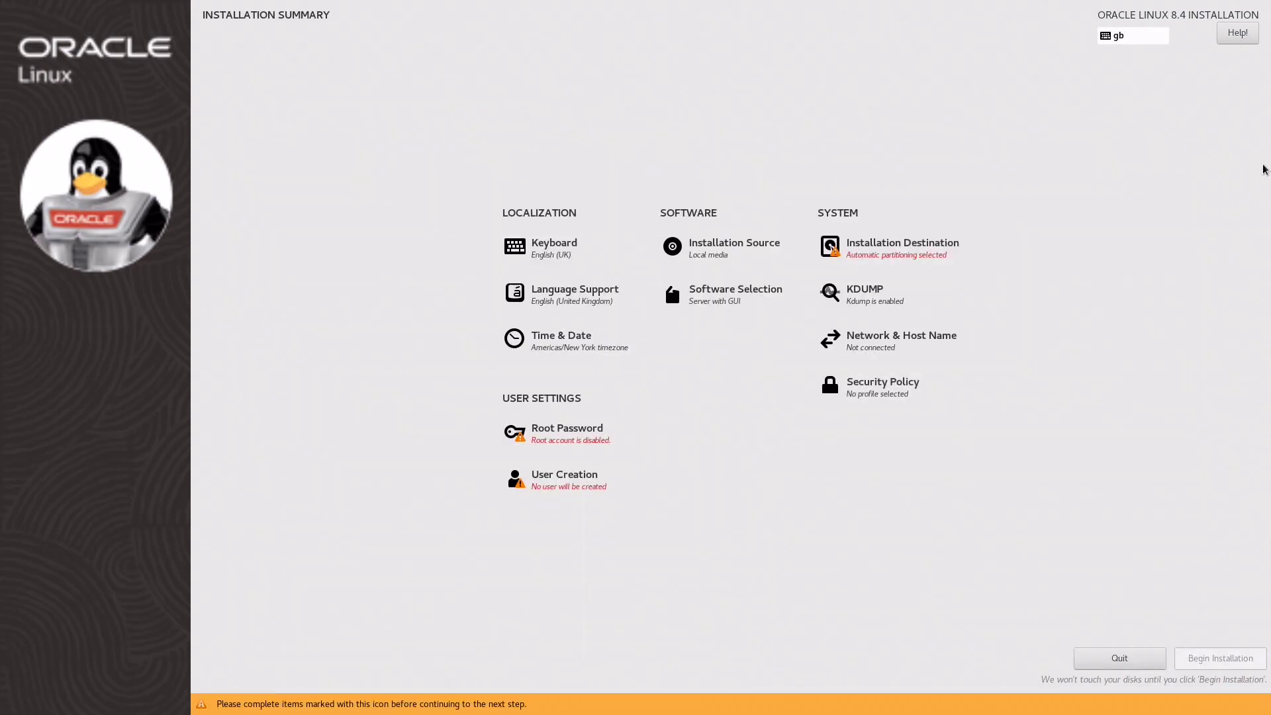
Replace the English (UK) keyboard layout with Portuguese (pt).
click(546, 239)
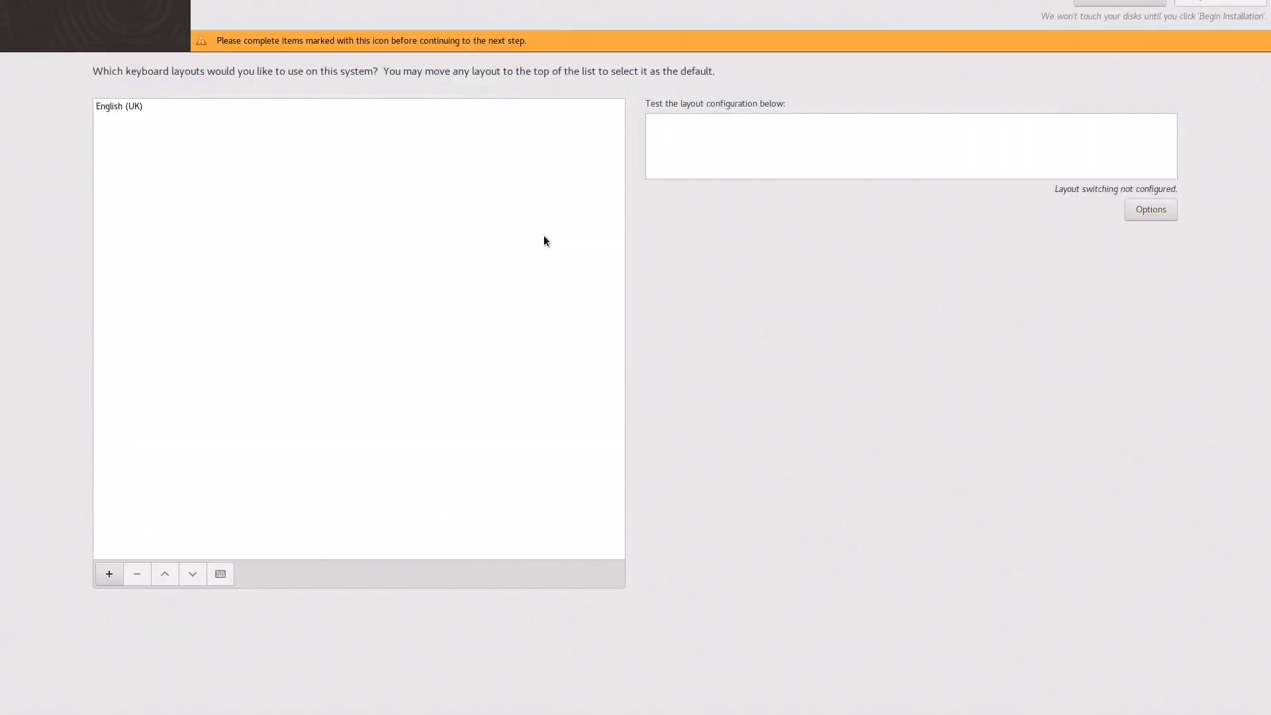
click(143, 107)
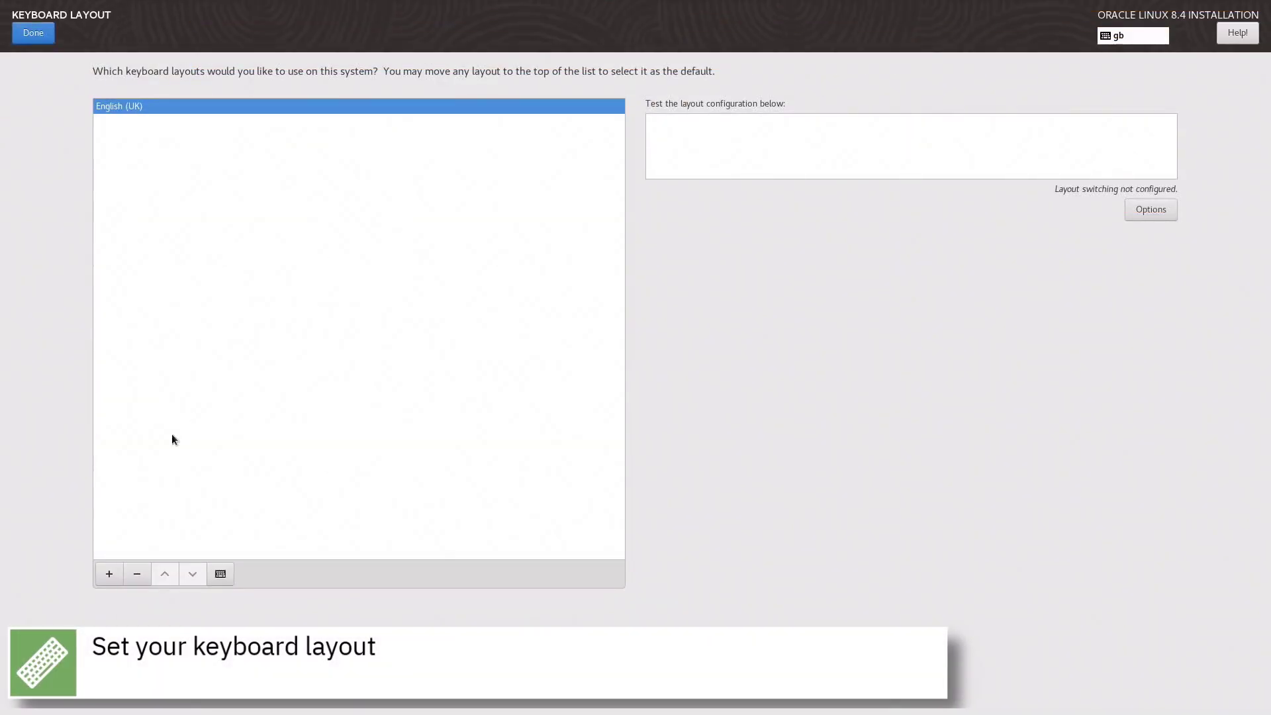
click(112, 575)
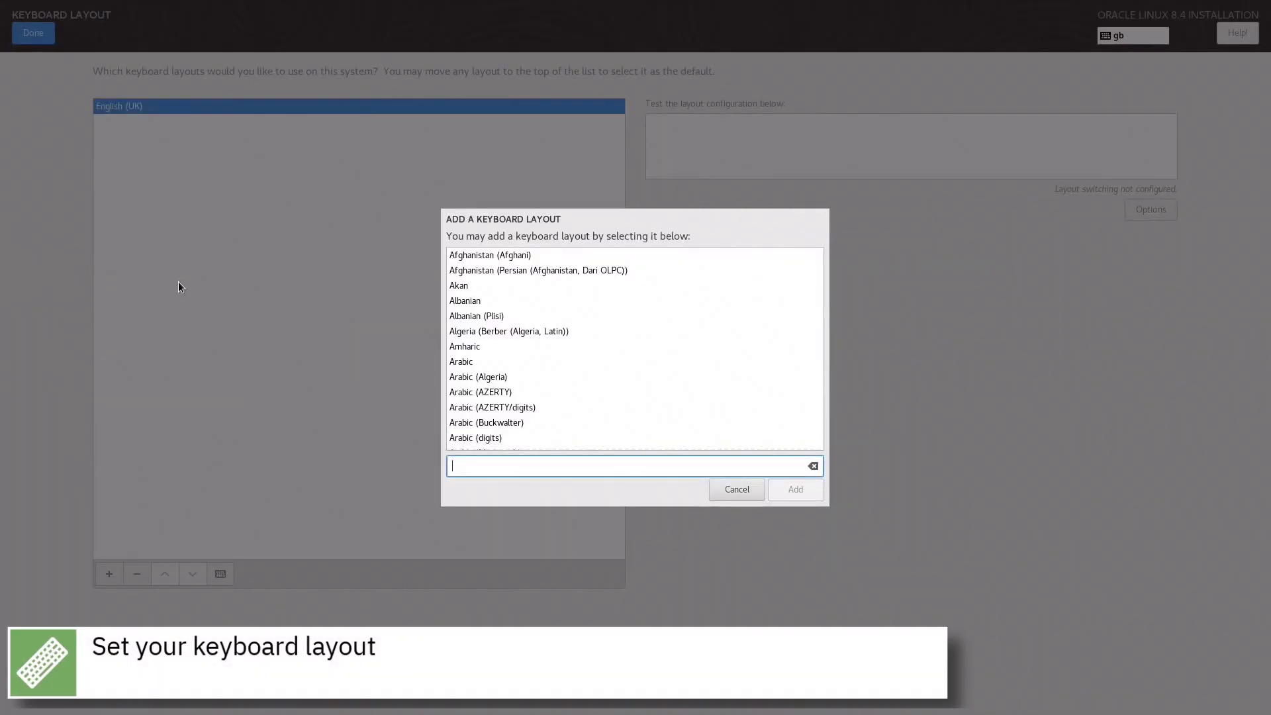
text(port)
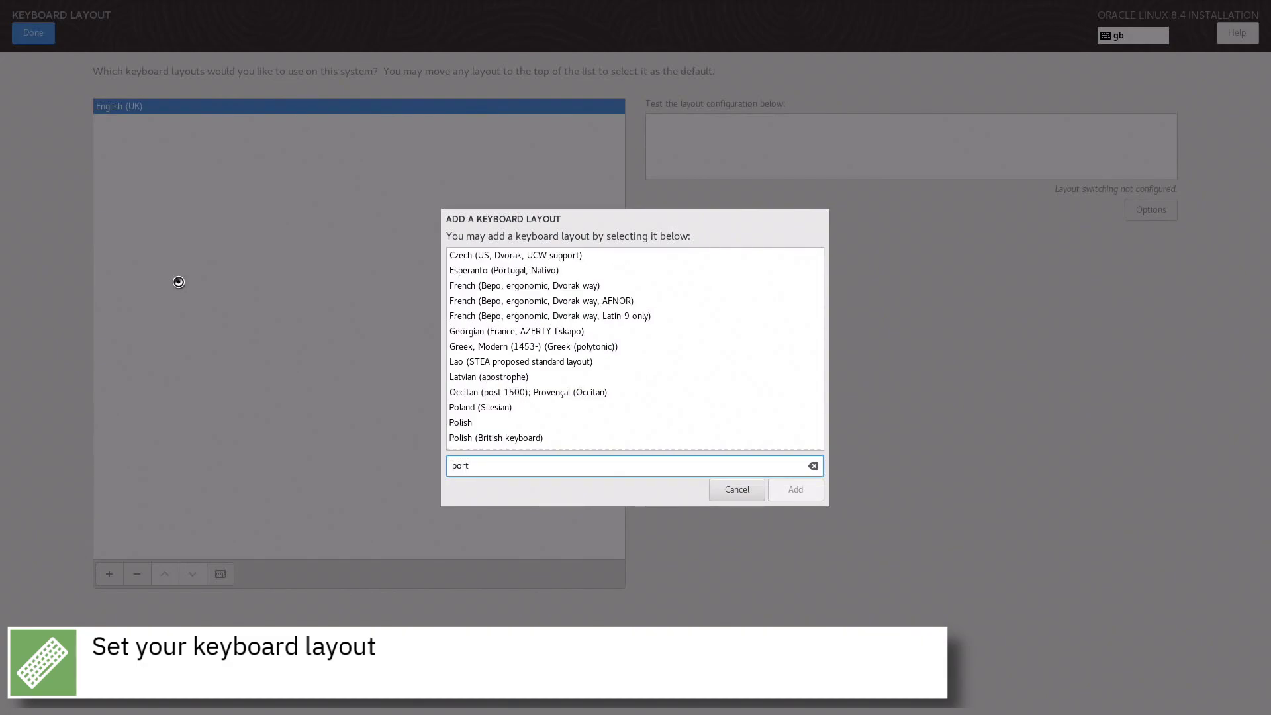
click(471, 284)
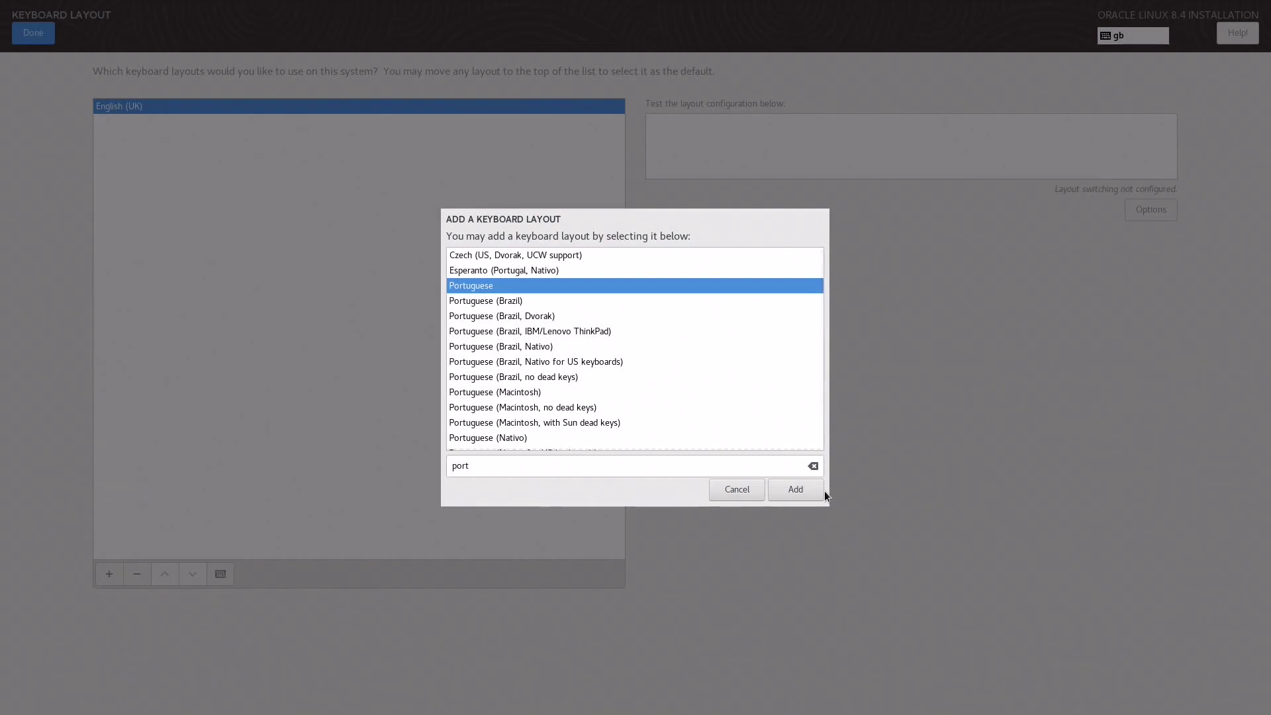
click(794, 490)
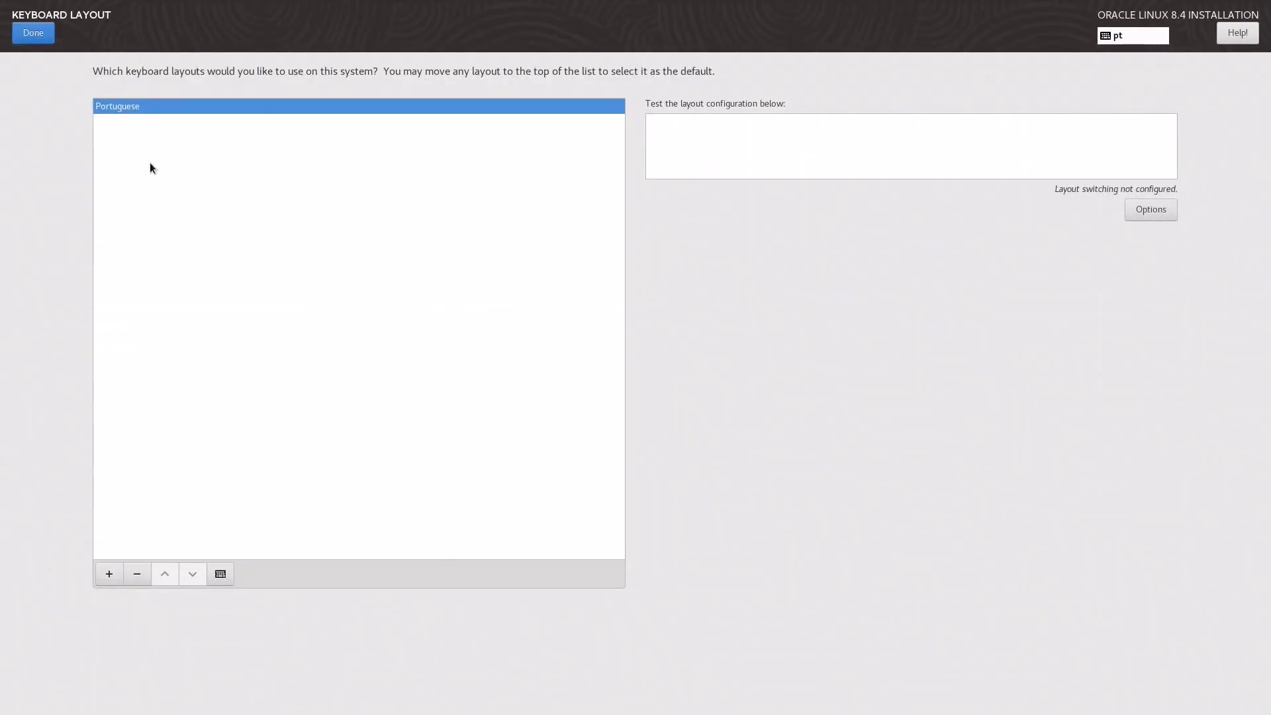
Keep the 111.79 GiB local disk with automatic partitioning as the installation destination.
click(49, 35)
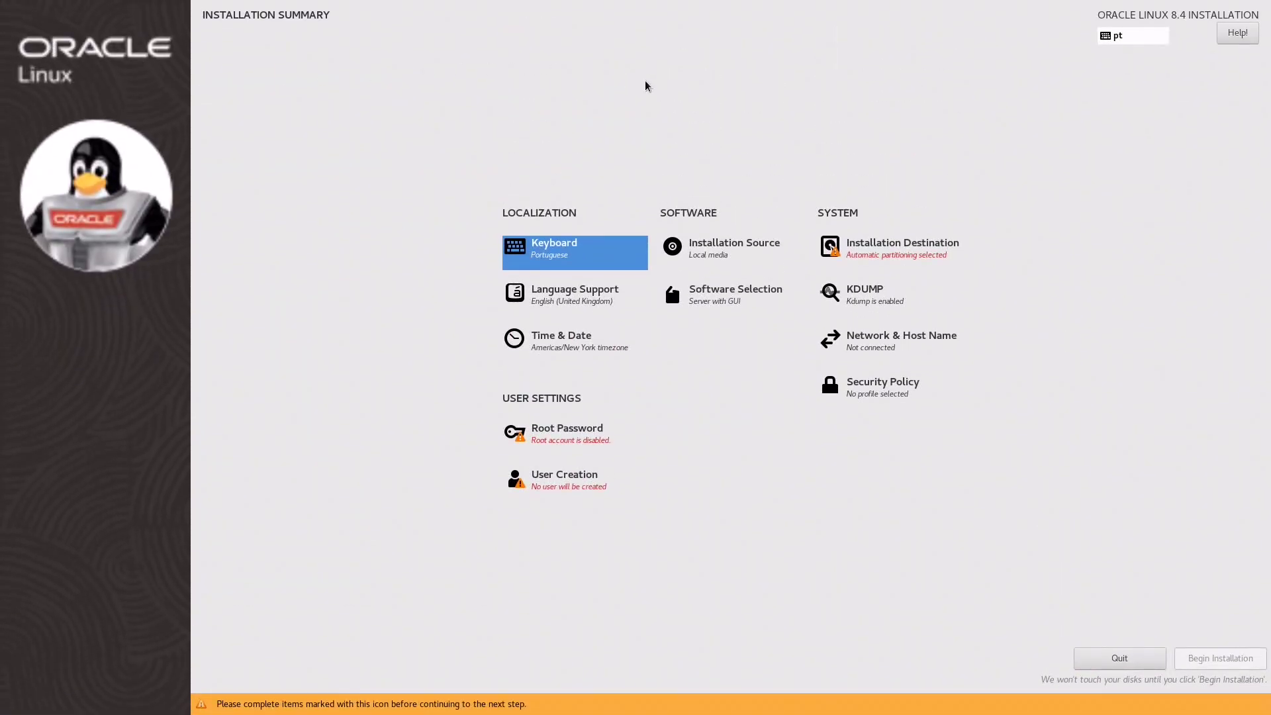
click(888, 245)
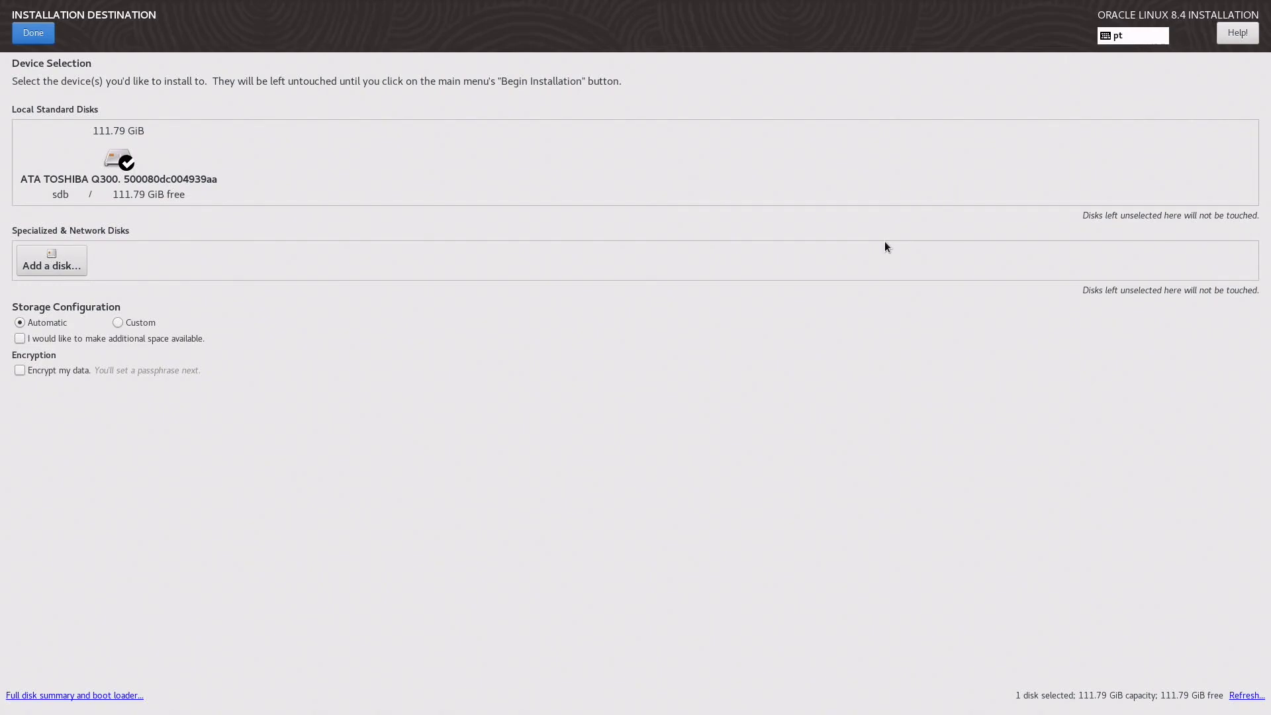
click(45, 34)
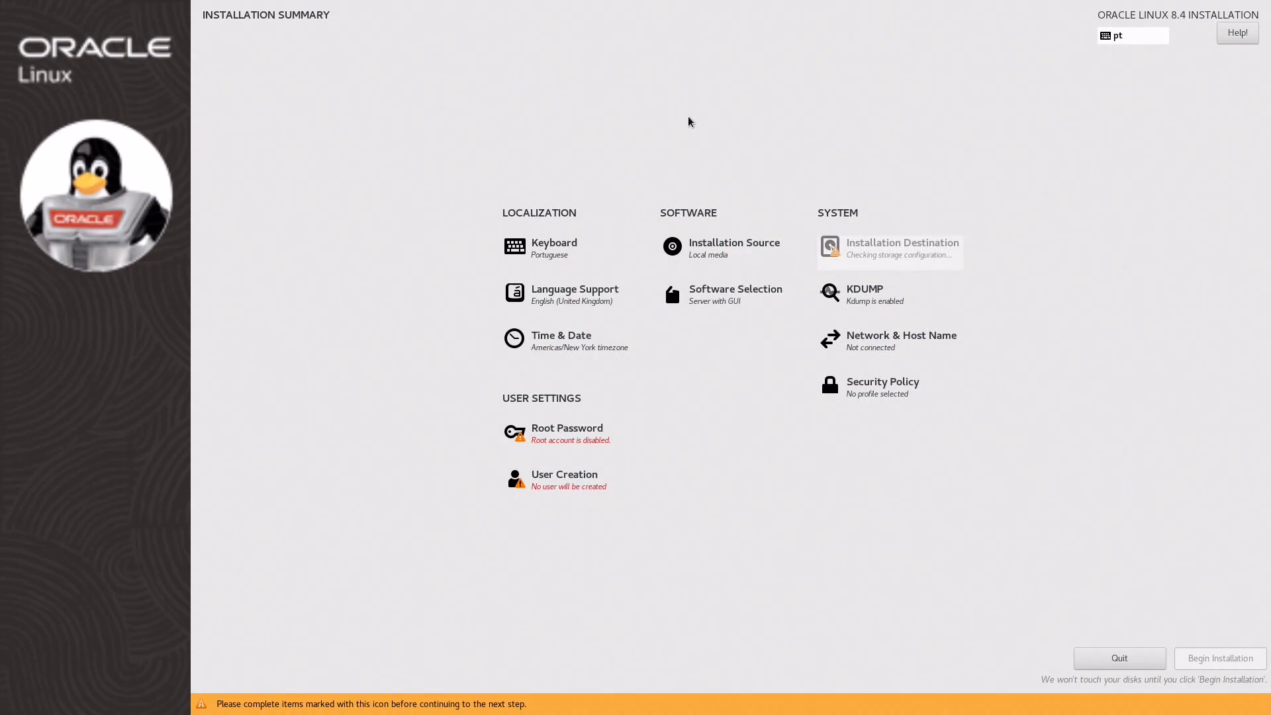
Pick Workstation under Base Environment in Software Selection.
click(725, 292)
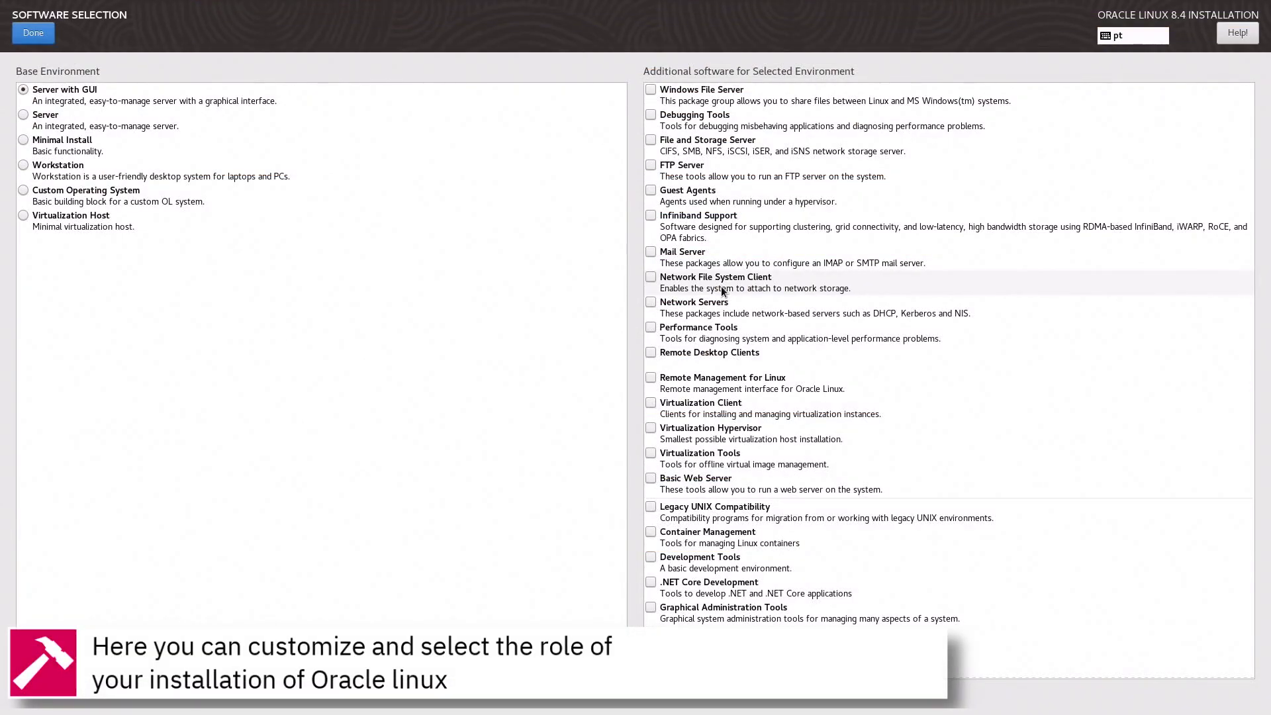
click(24, 167)
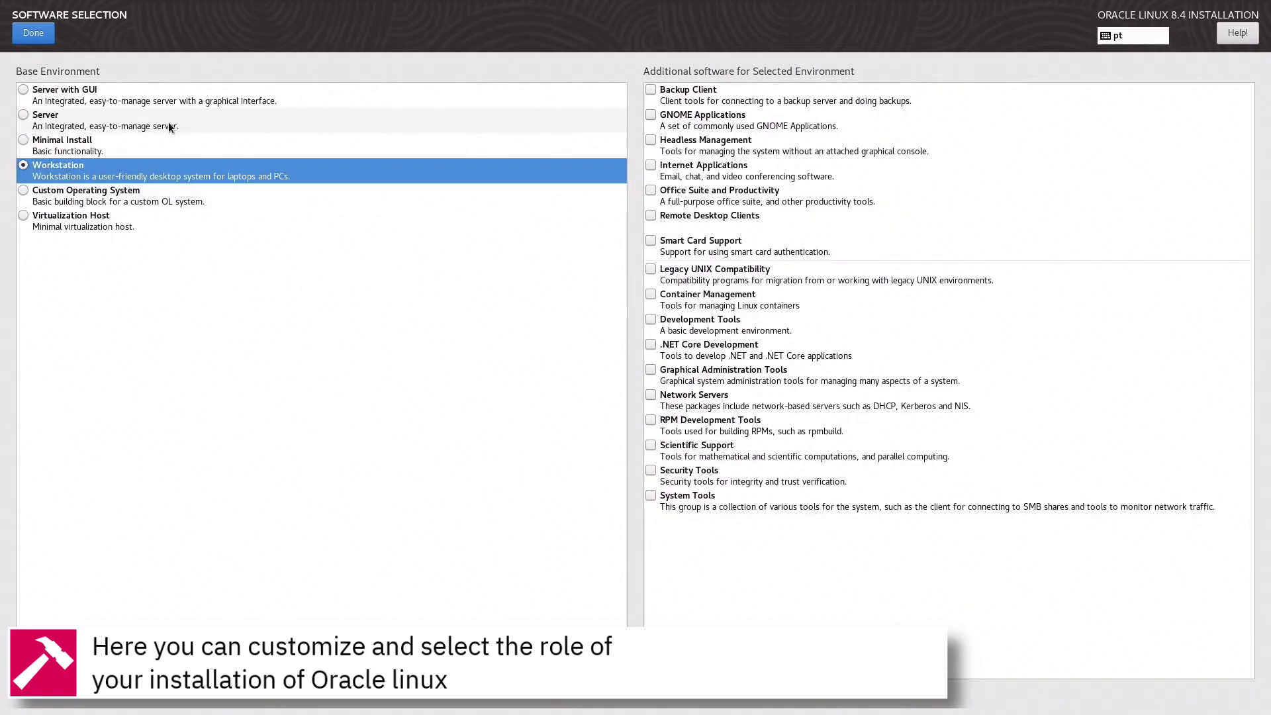
click(32, 33)
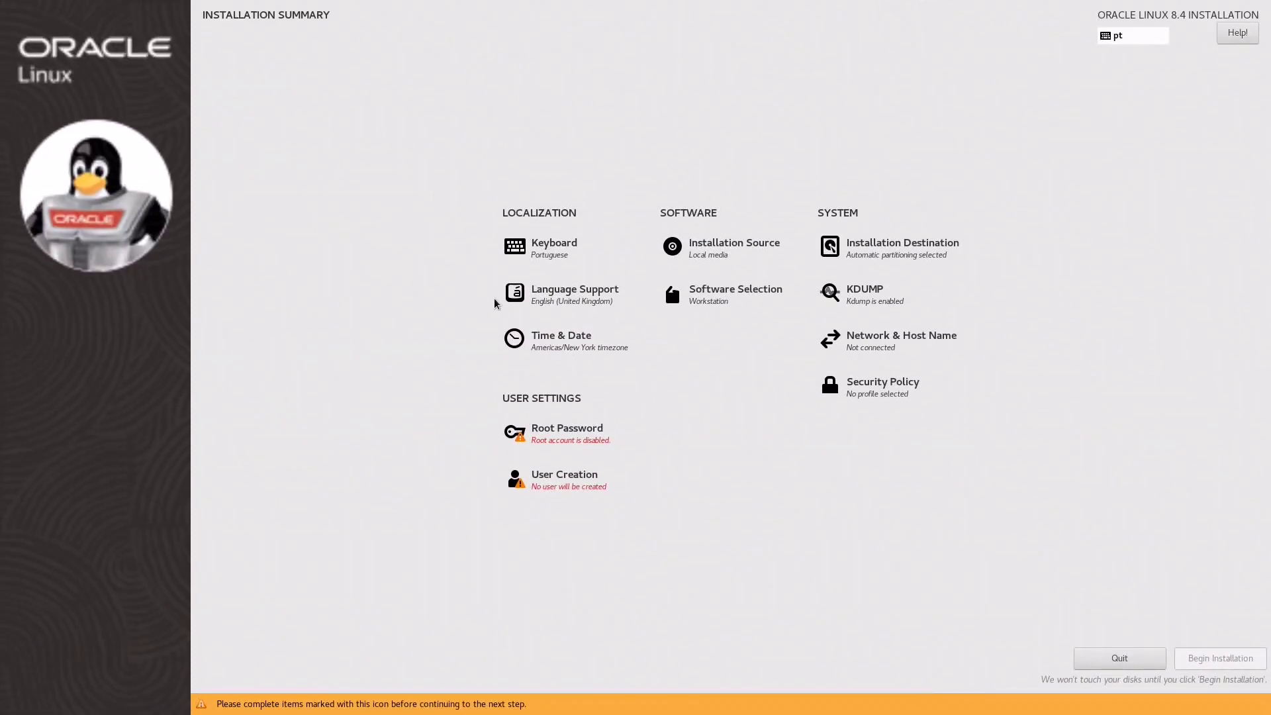
Pick London on the world map so the time zone becomes Europe/London.
click(513, 336)
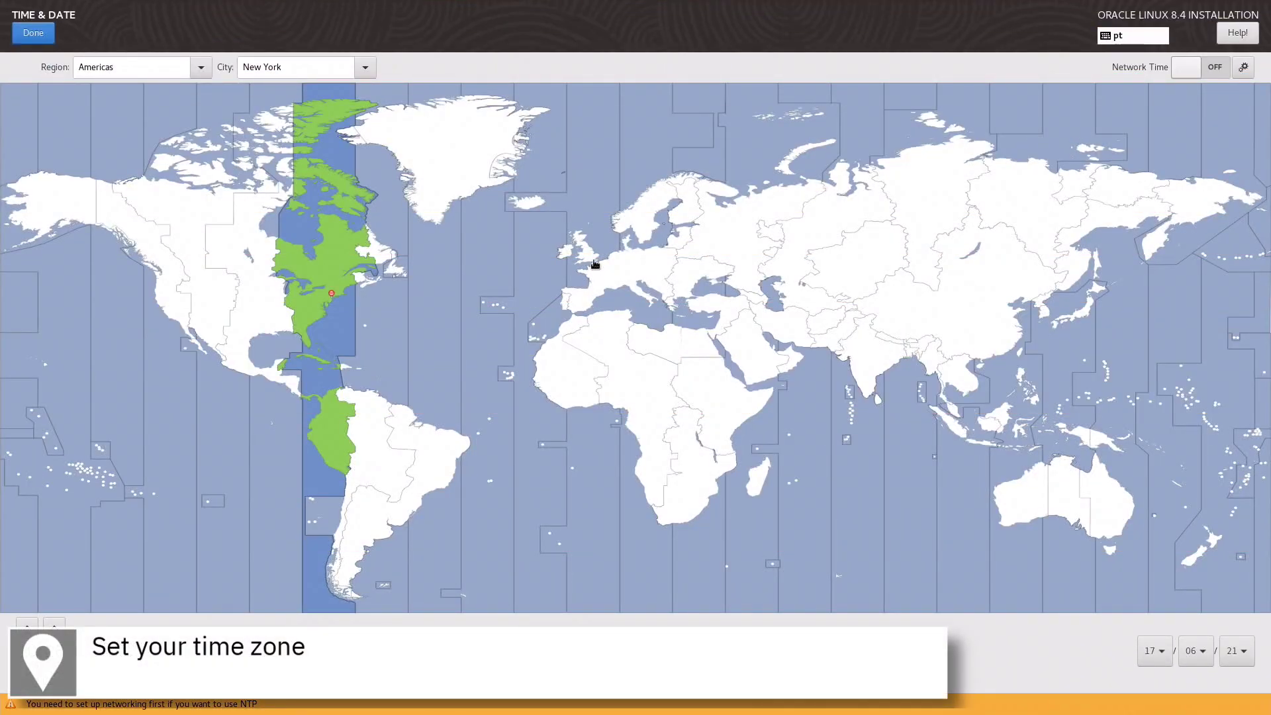
click(594, 260)
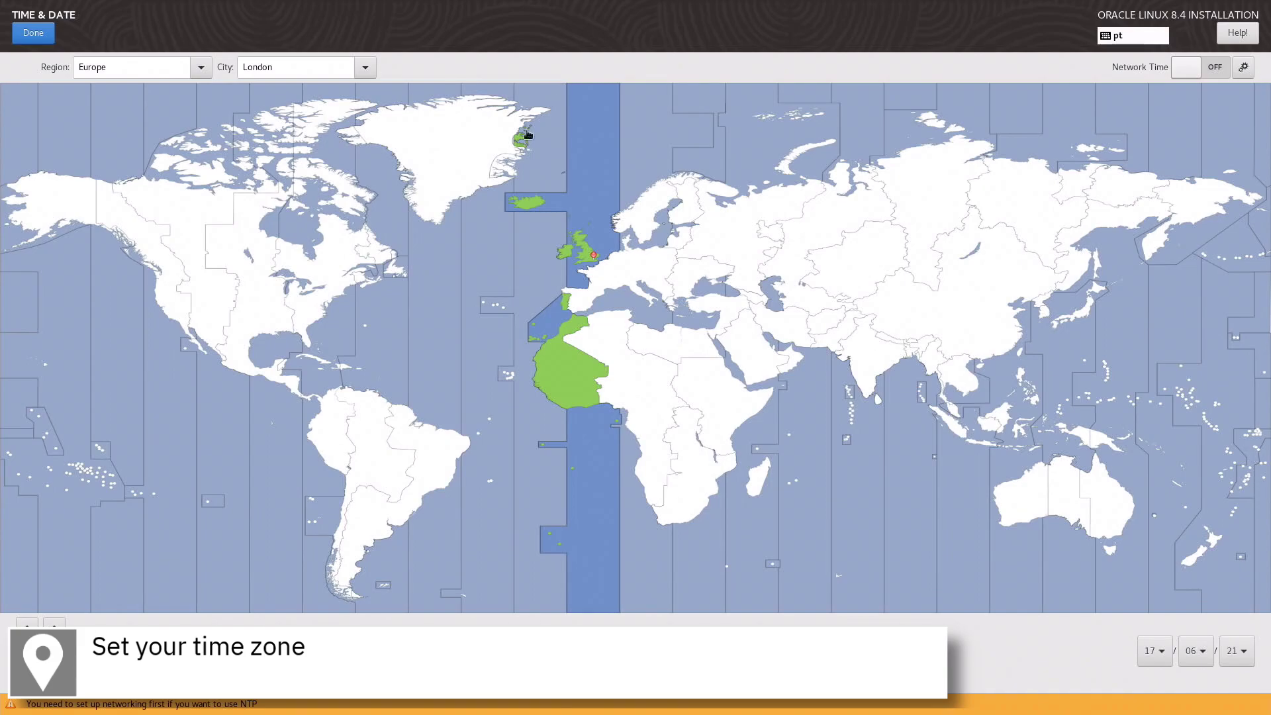
click(32, 33)
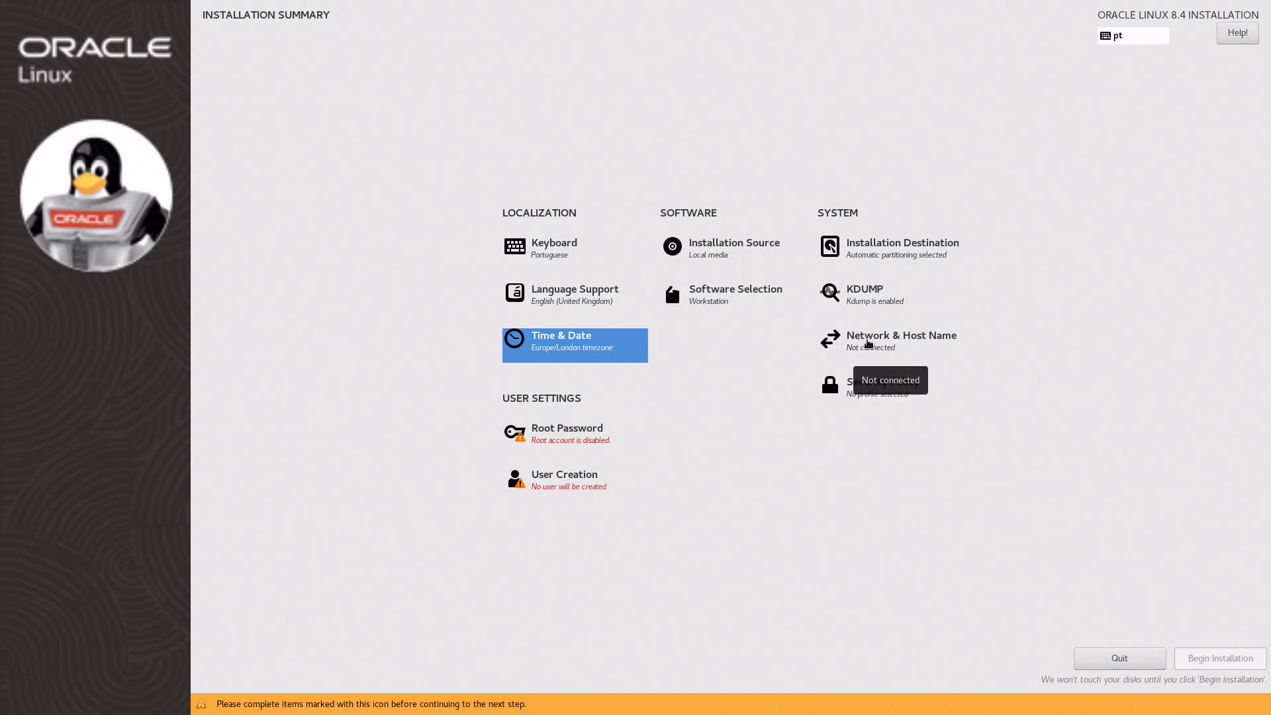
Connect the wired enp3s0 Ethernet and apply the host name Kureha.
click(868, 343)
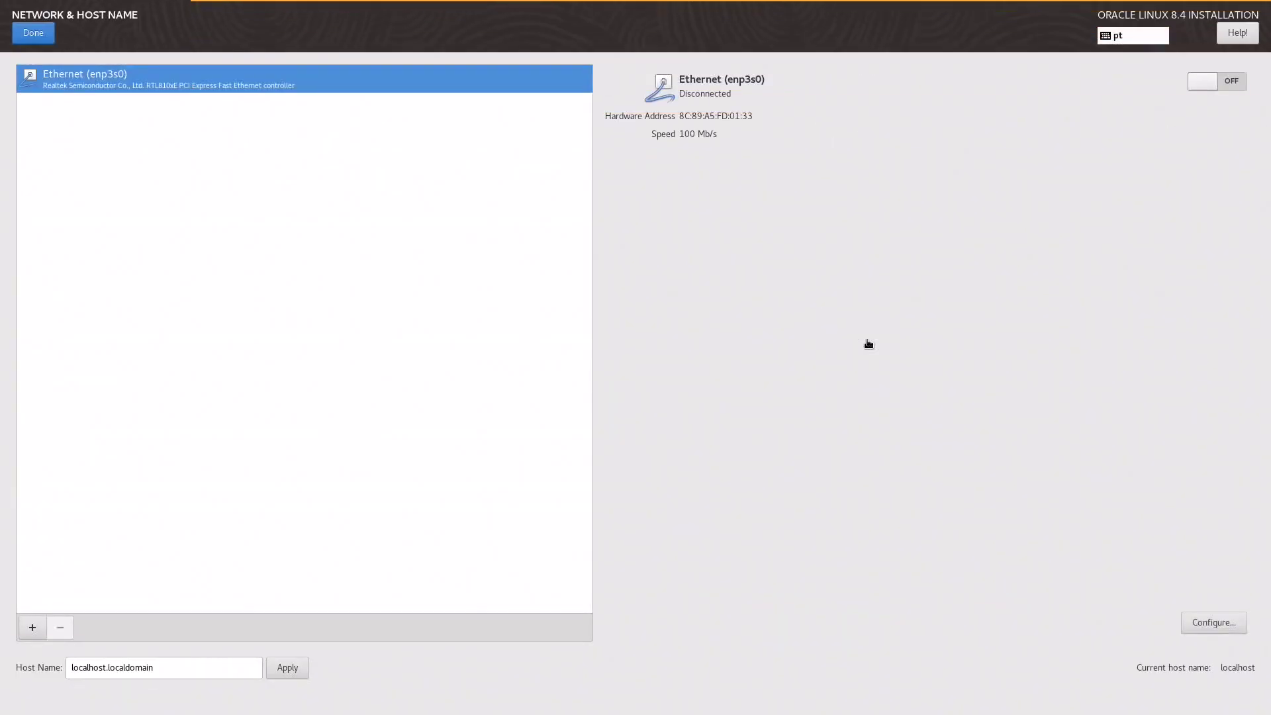
click(1203, 84)
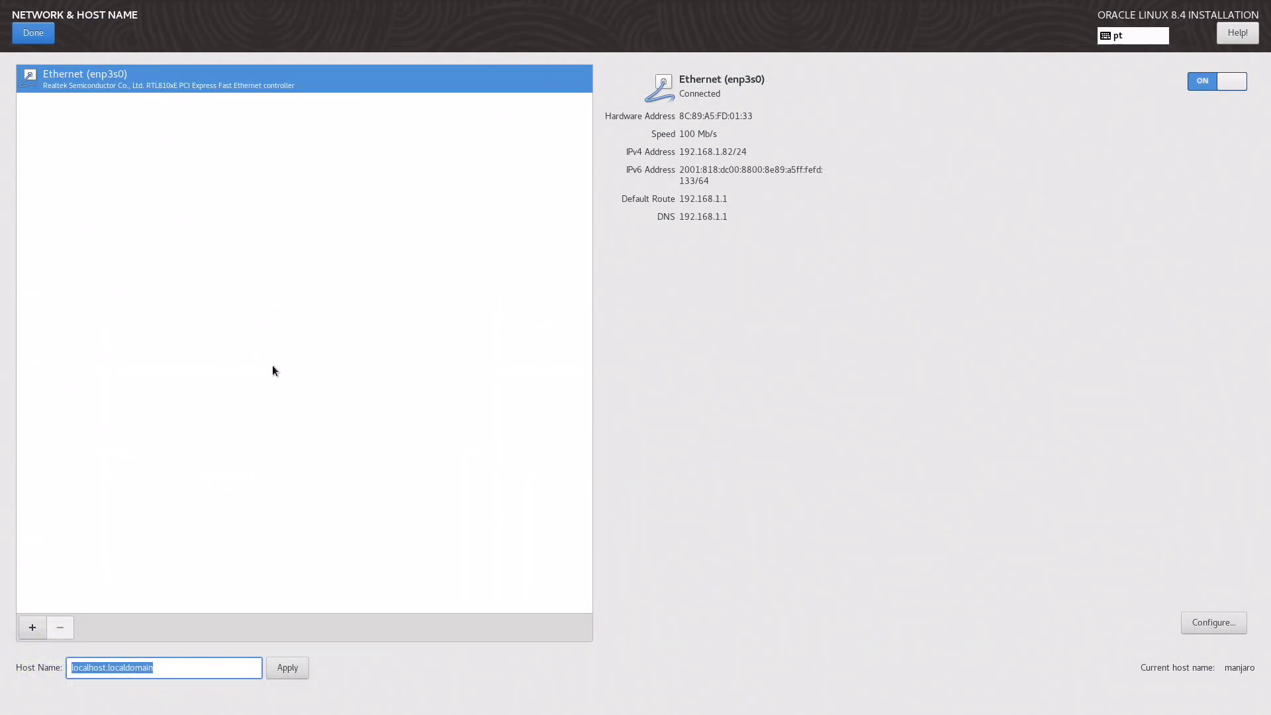
text(k)
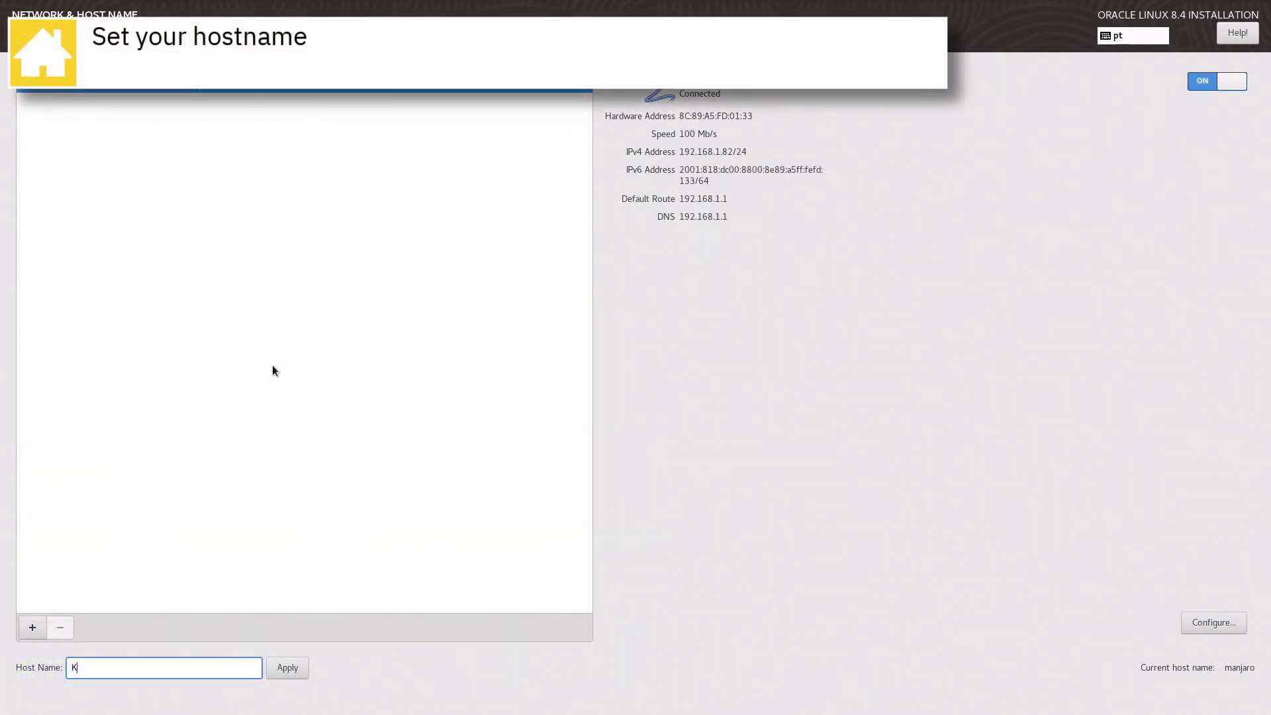
text(ure)
text(ha)
click(306, 667)
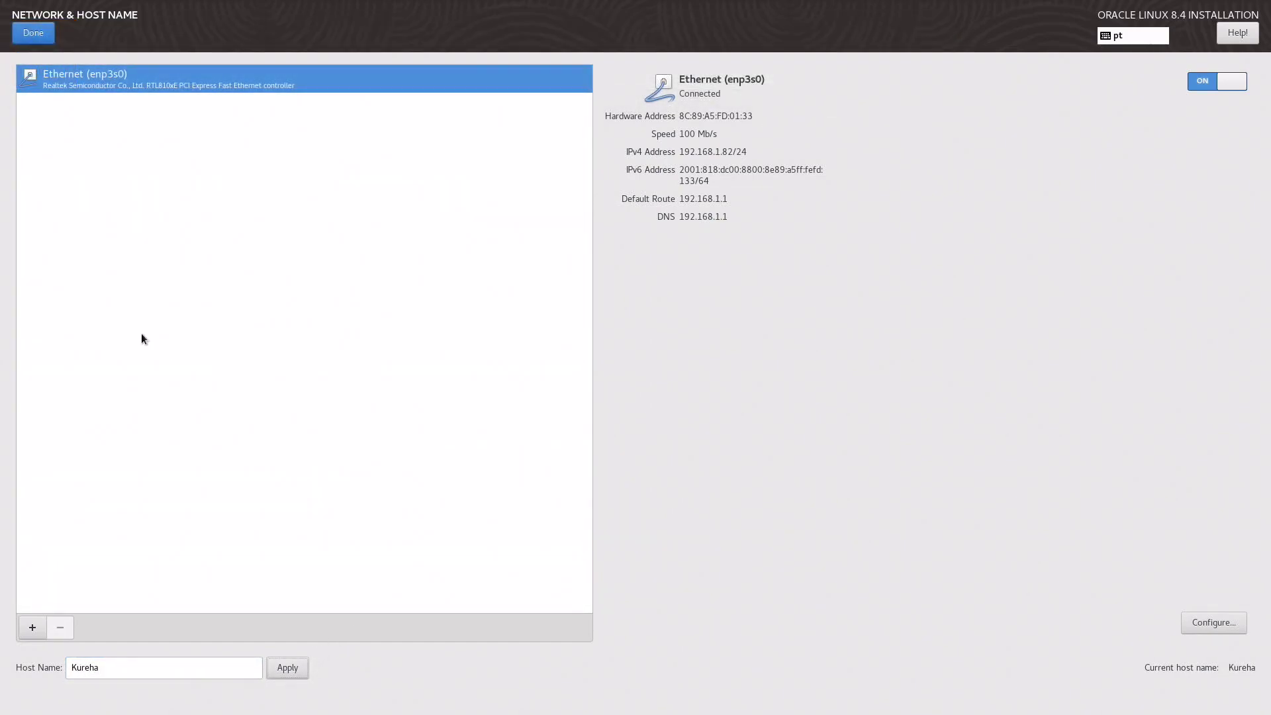
click(29, 38)
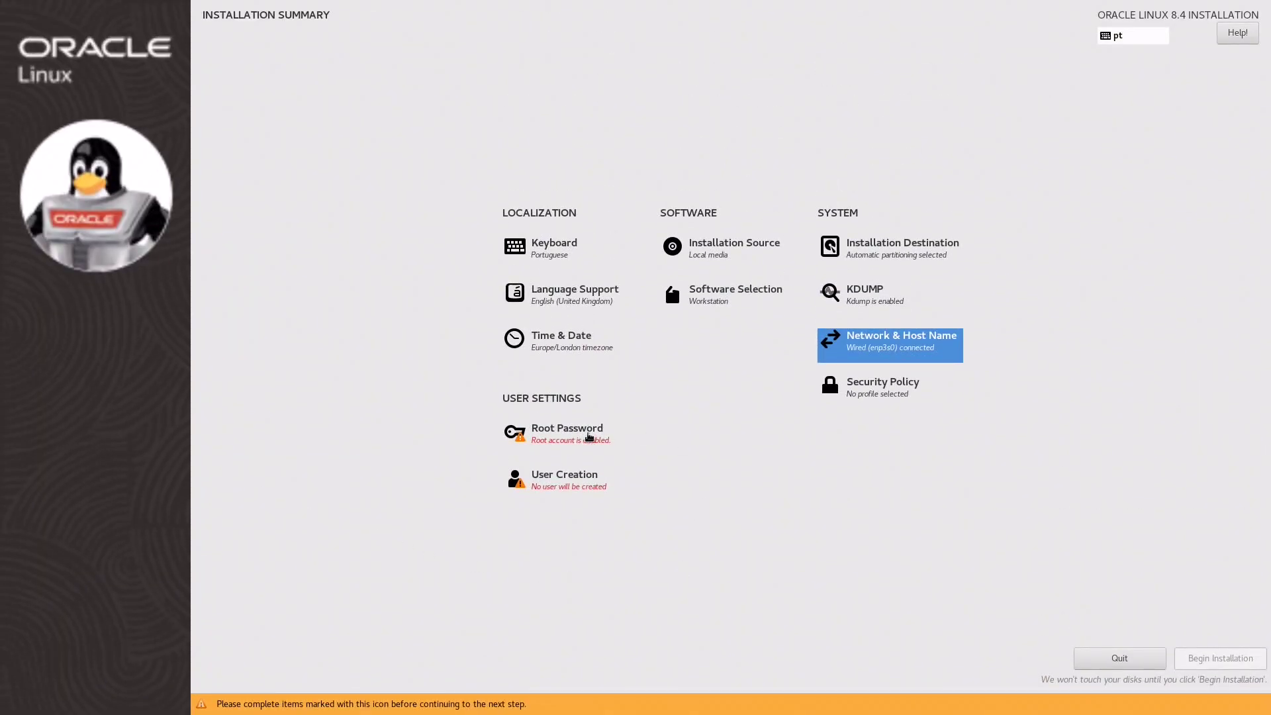
Enter and confirm the root password, accepting the weak-password warning.
click(588, 435)
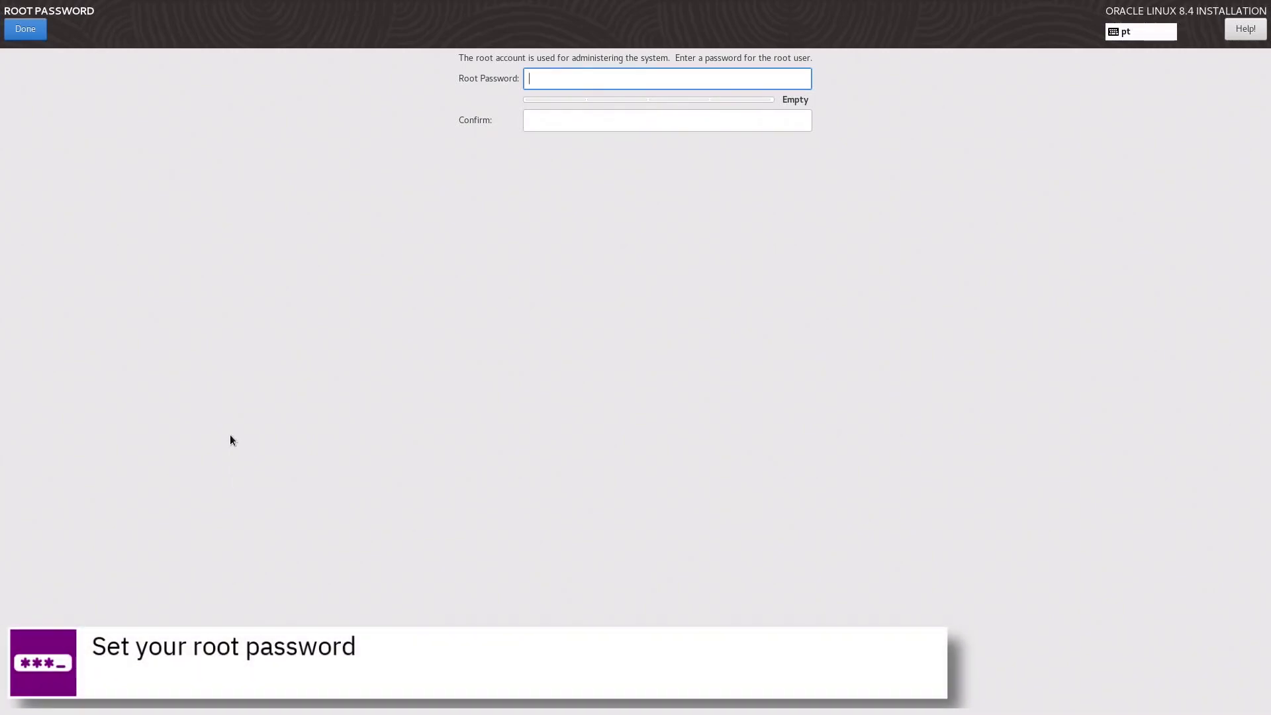
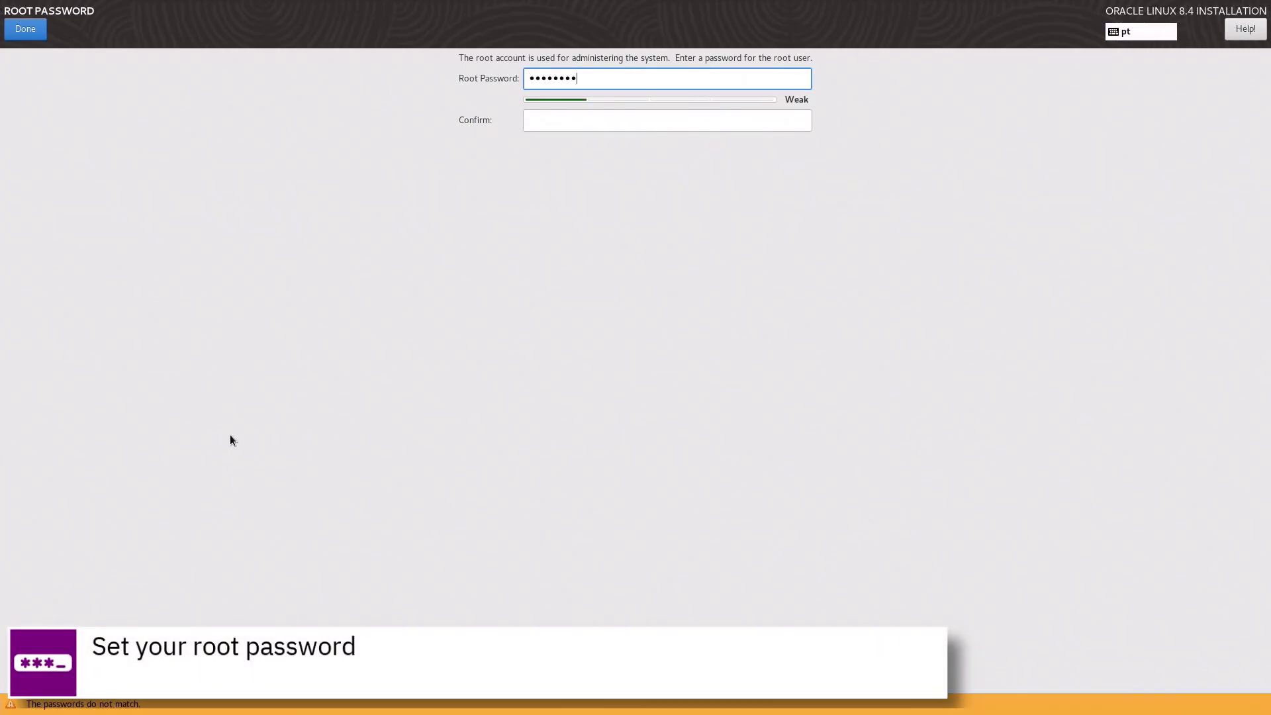
key(Tab)
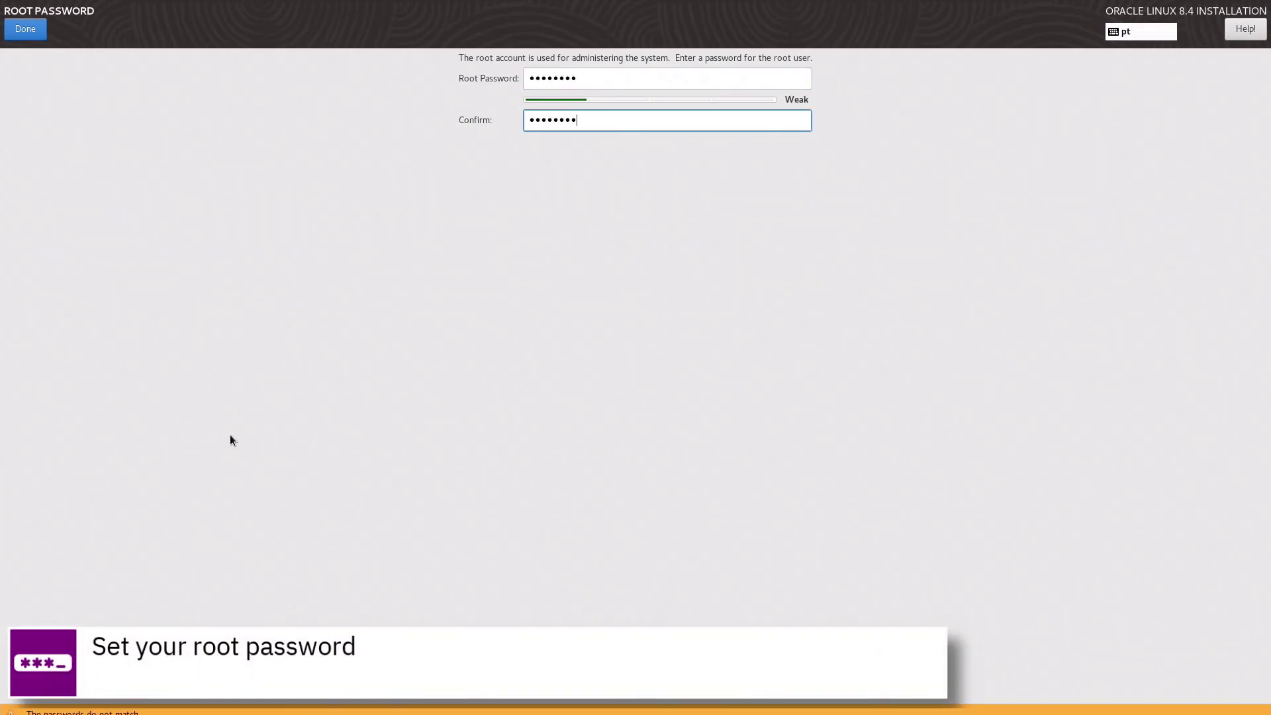
click(24, 28)
click(24, 29)
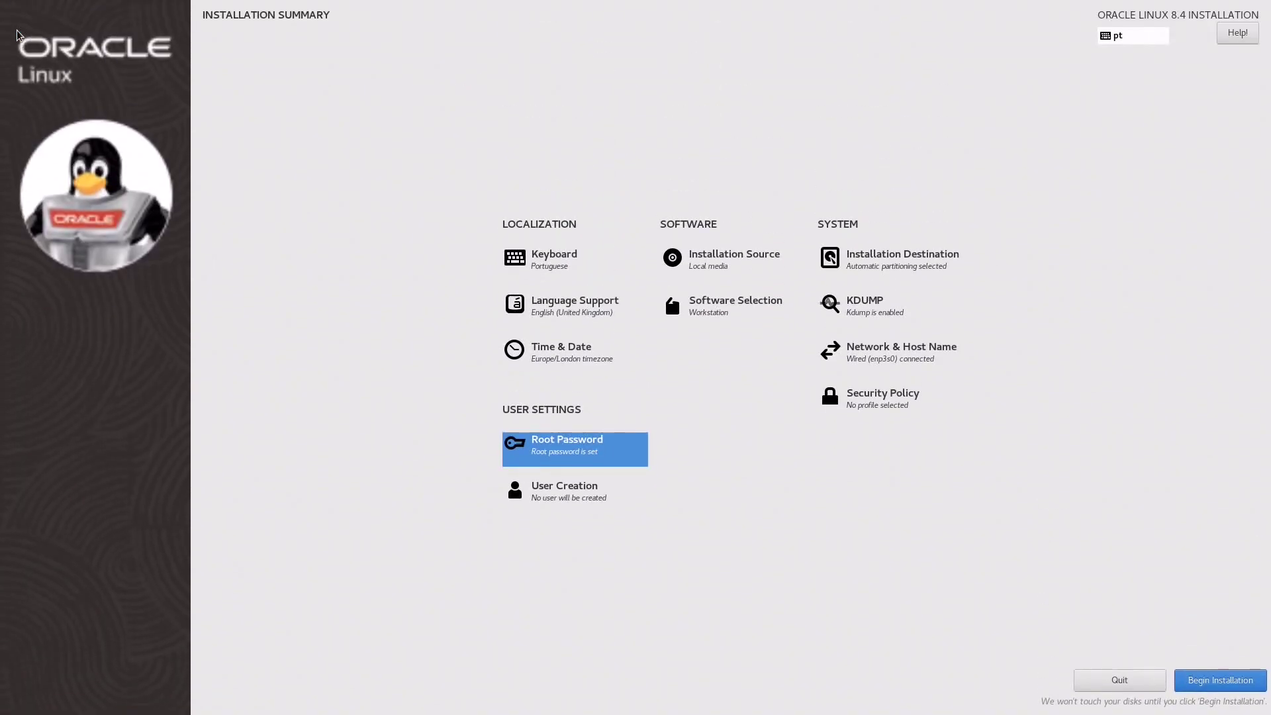
Fill in administrator account ribalinux with a full name, password and password confirmation.
click(548, 497)
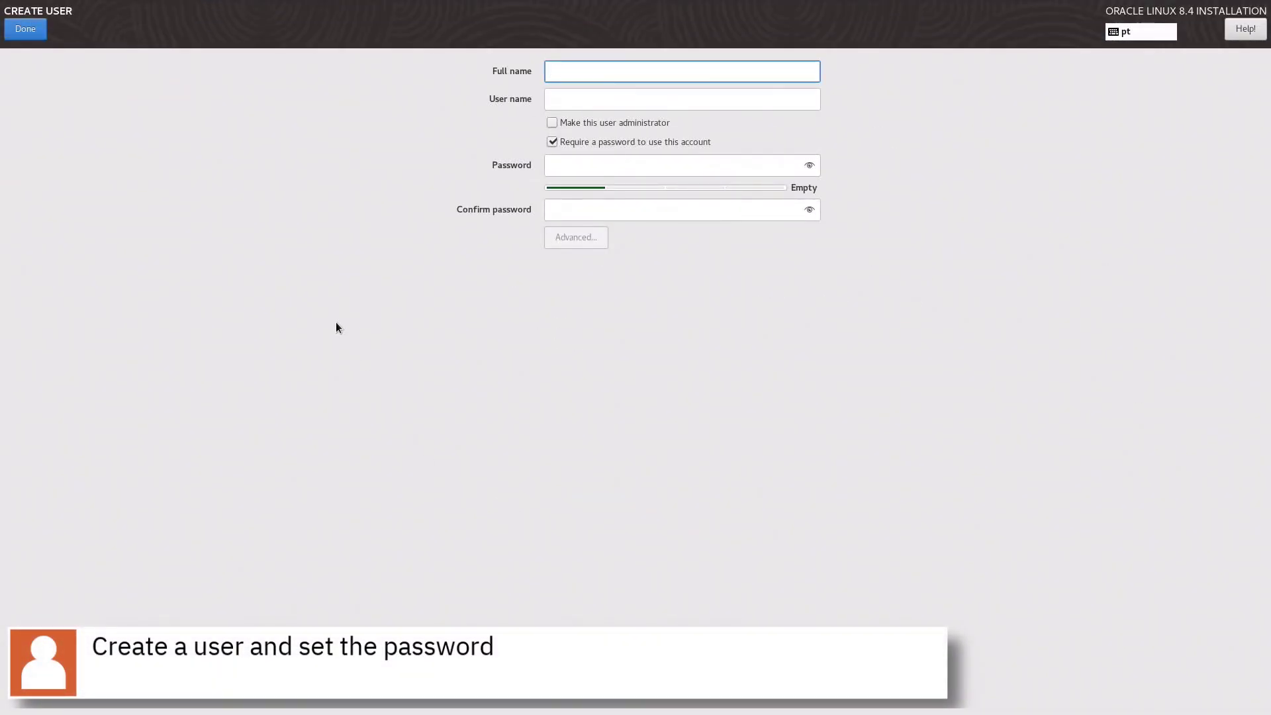
text(riba)
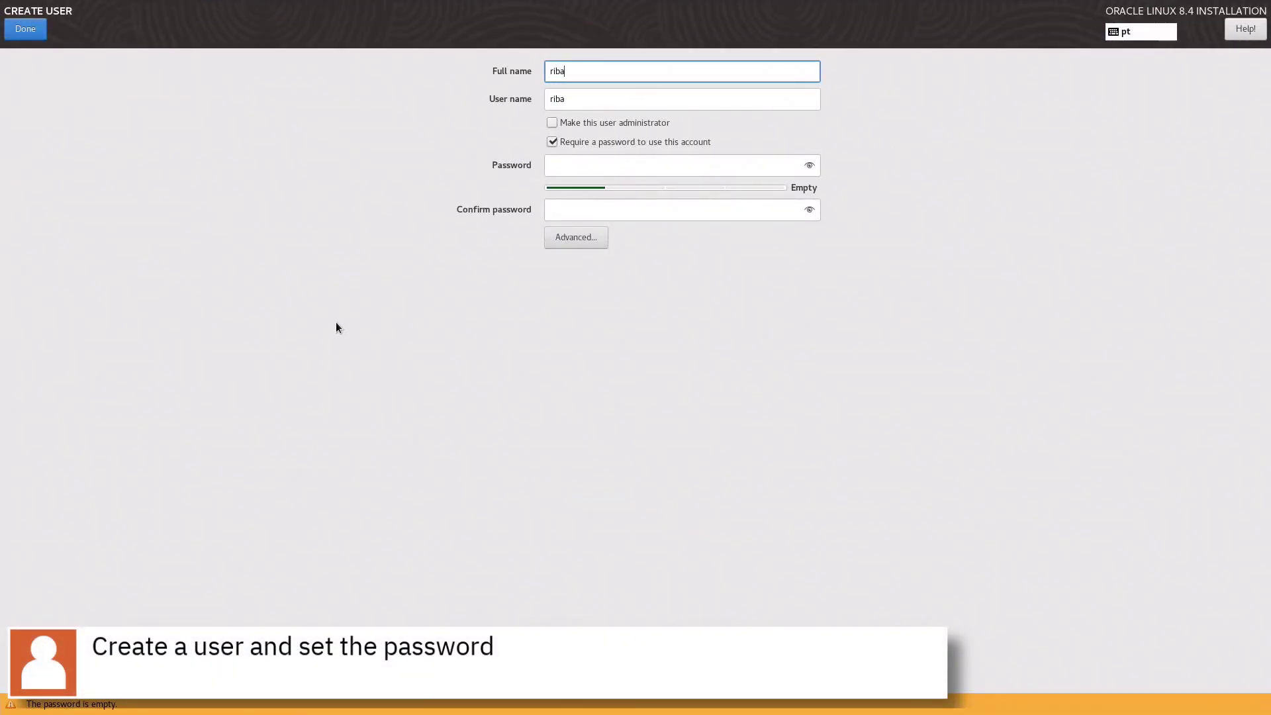
text(linux)
key(Tab)
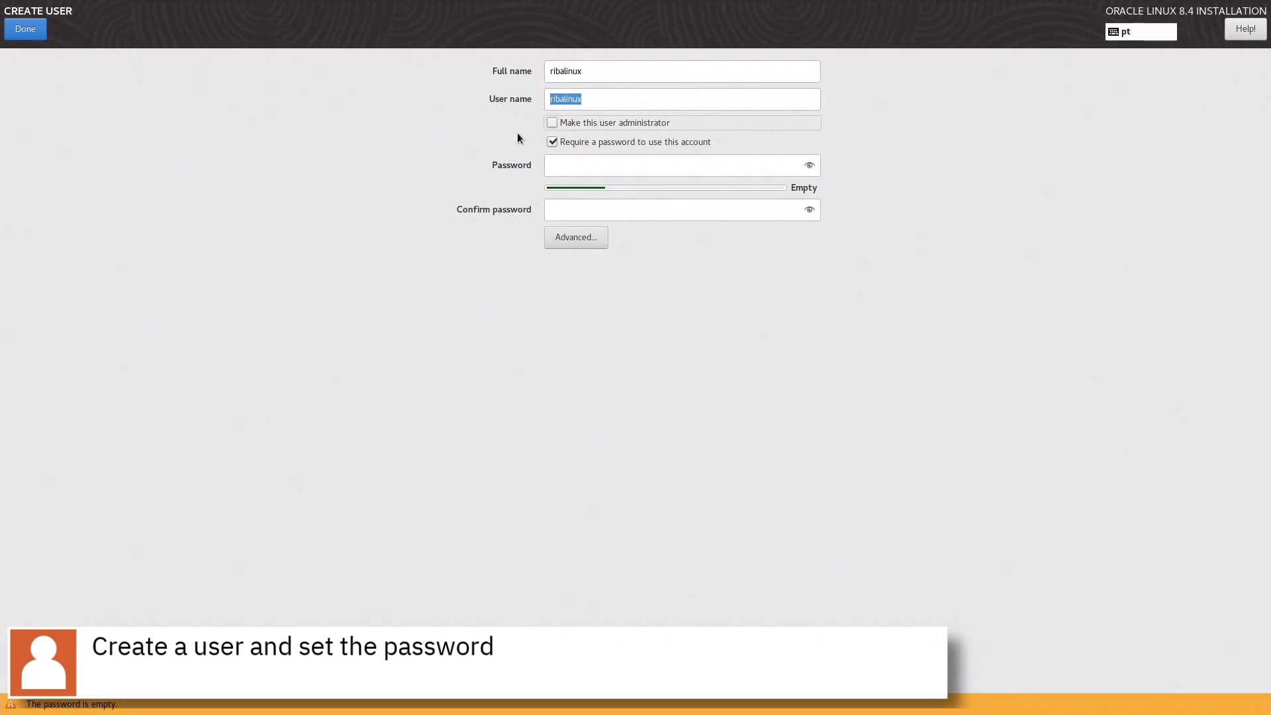
click(554, 161)
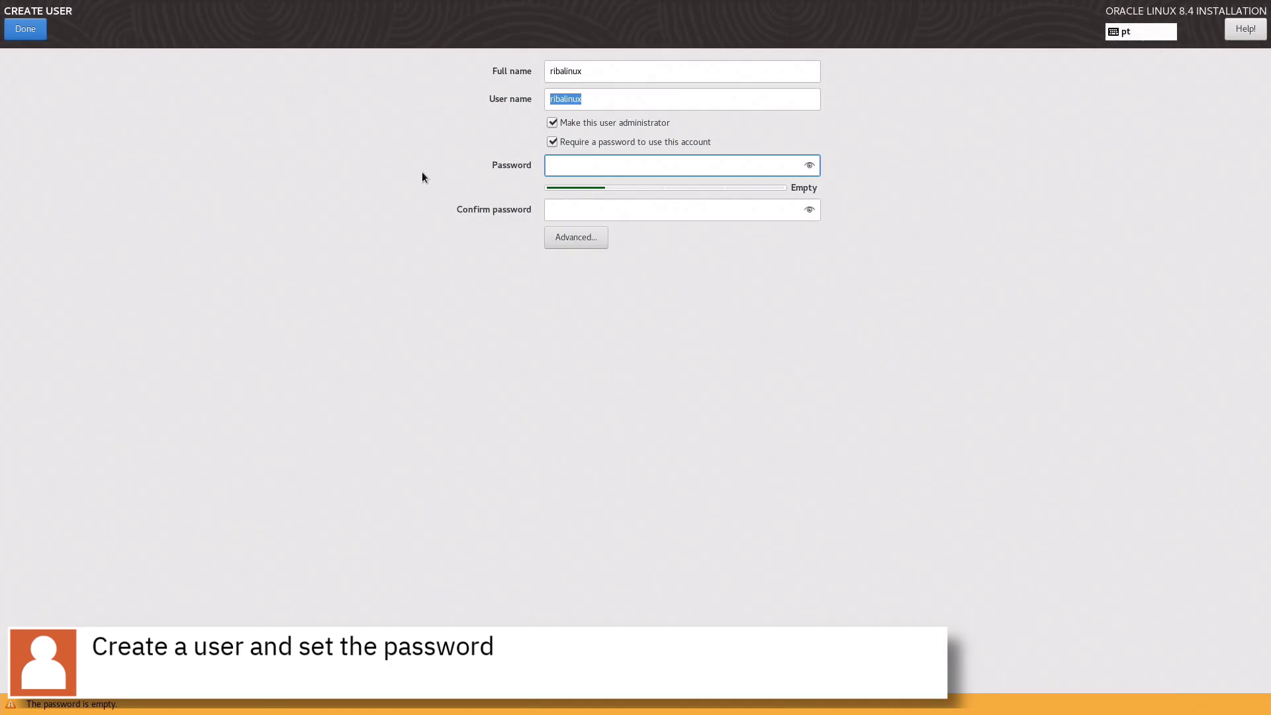
text(password)
click(576, 209)
text(pas)
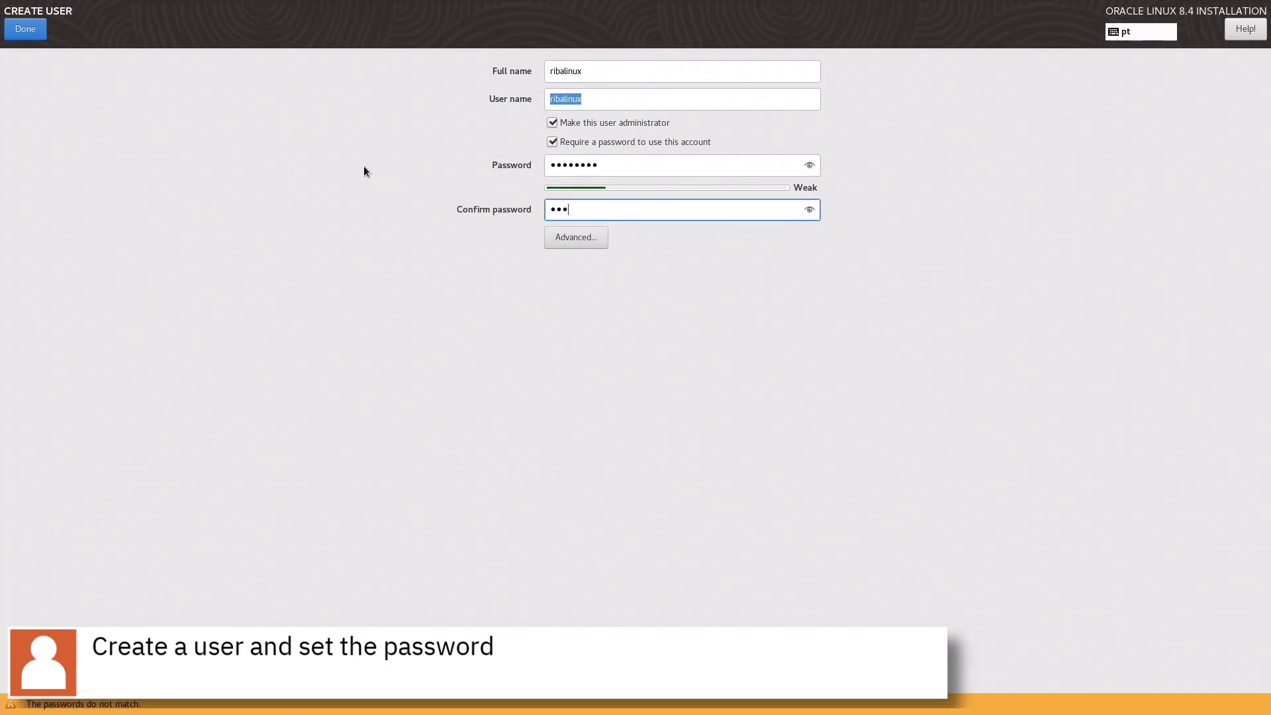
text(sword)
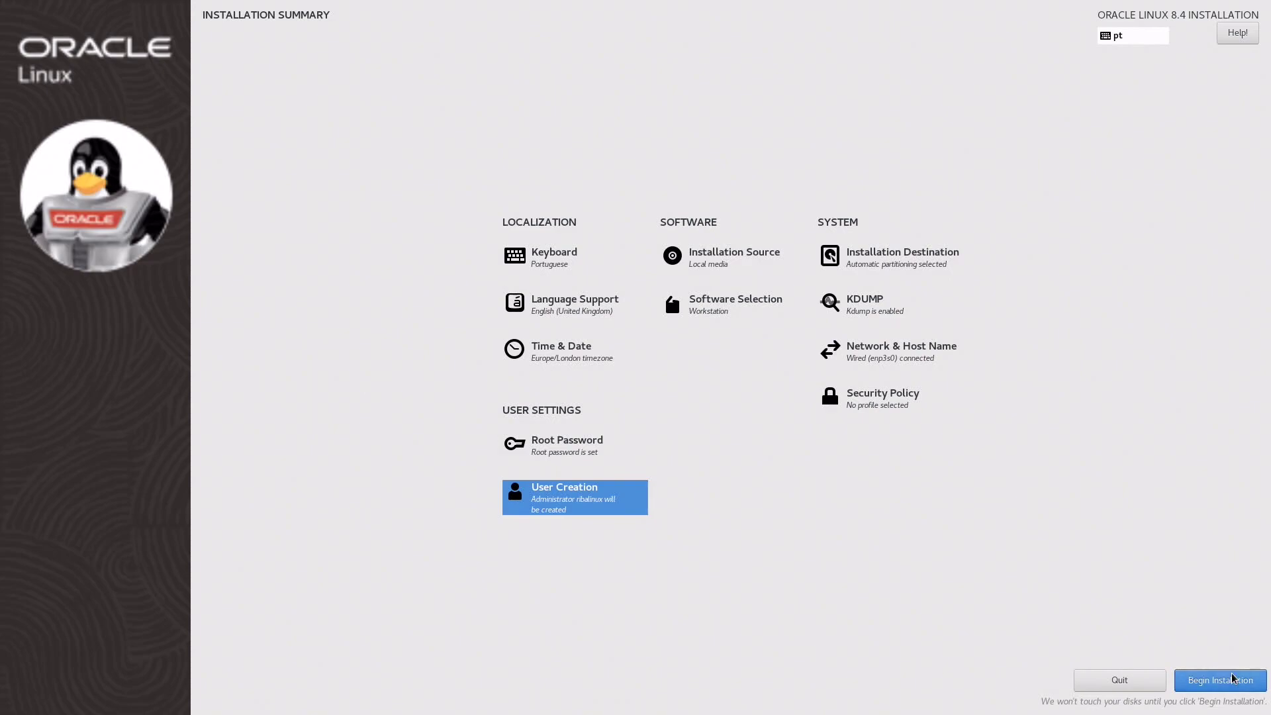
Begin the installation and let it run through to Initial Setup.
click(1220, 679)
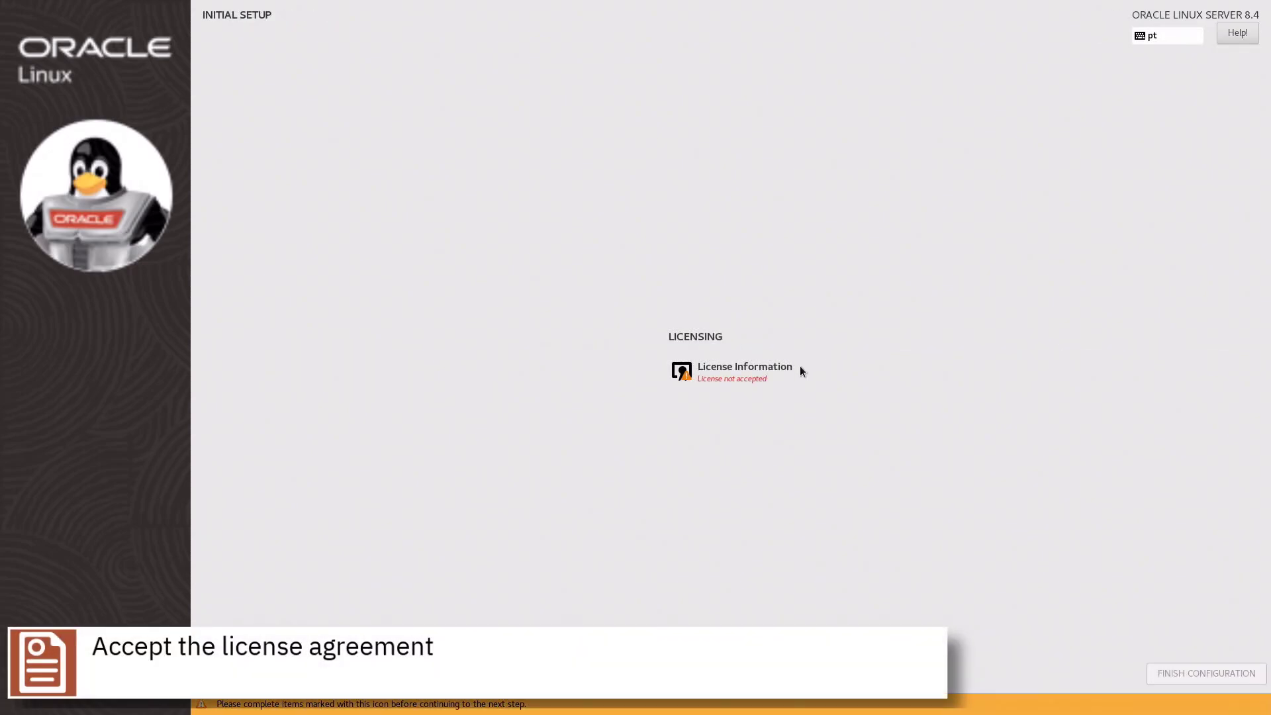
Tick 'I accept the license agreement' under License Information and return to setup.
click(745, 370)
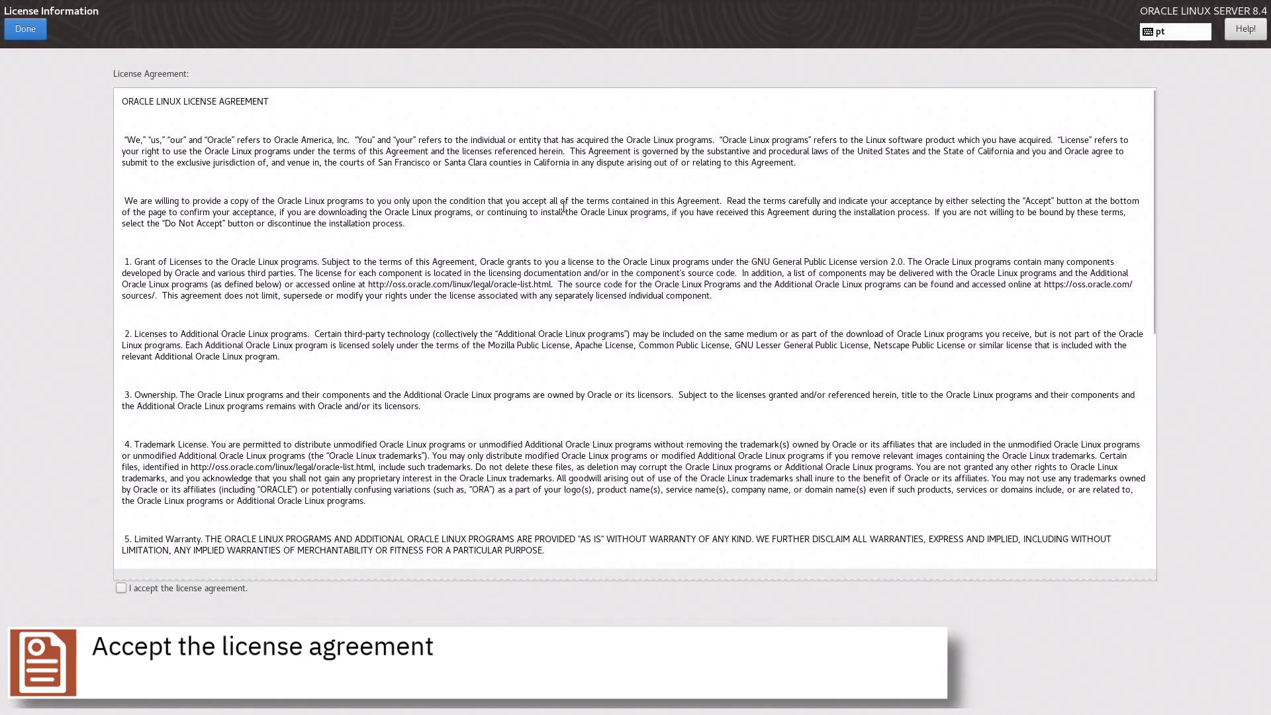
click(119, 588)
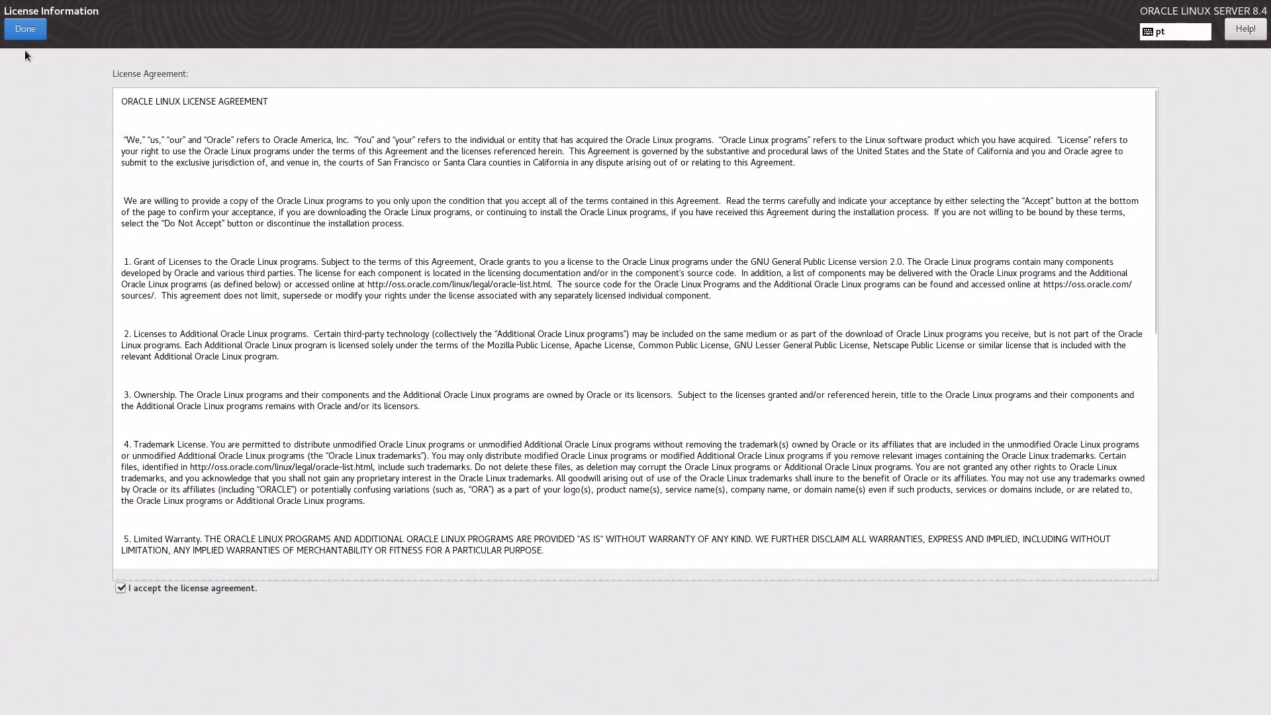
click(27, 33)
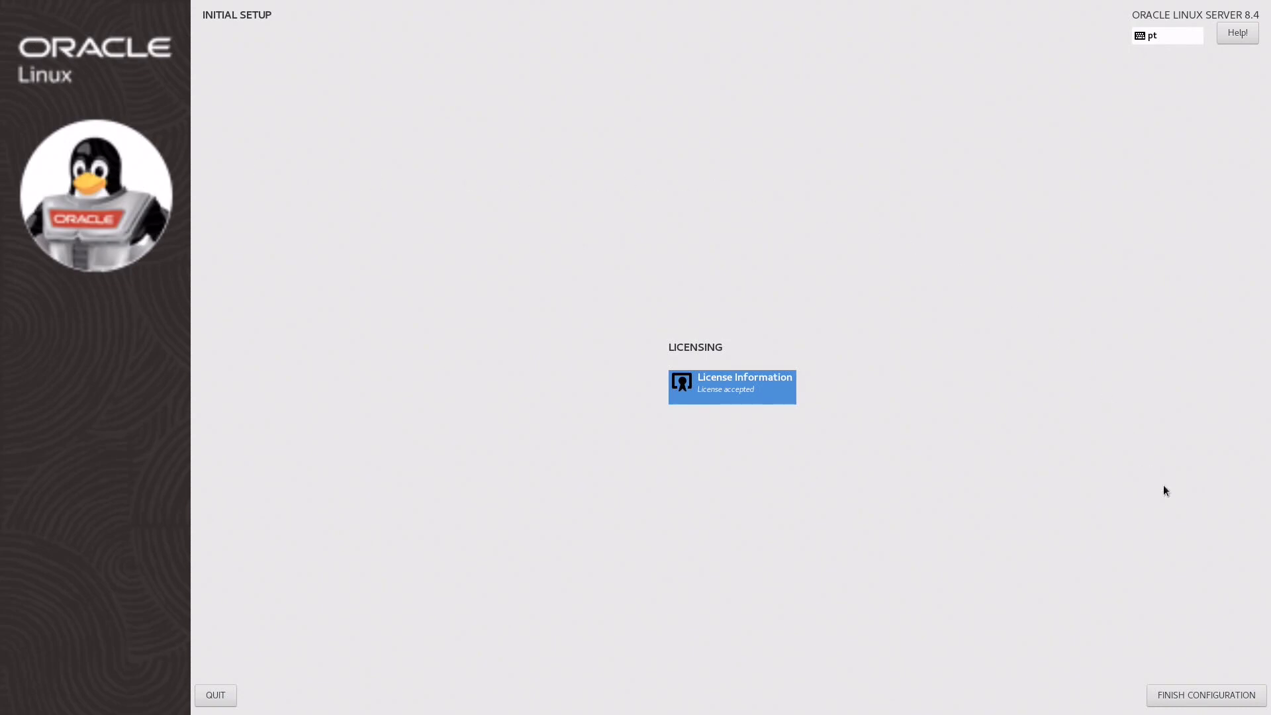